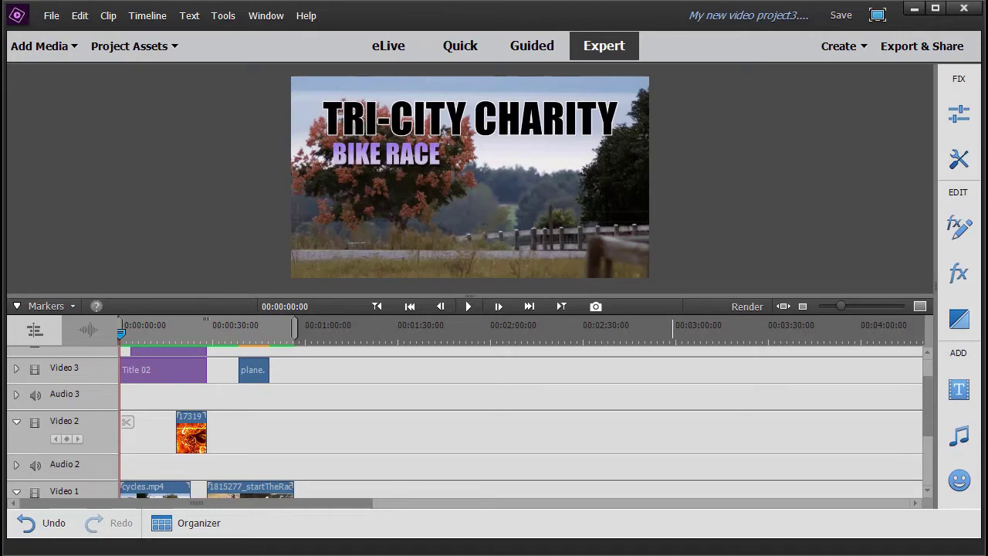
Enlarge the Monitor preview over the Timeline and start playing the title sequence.
drag(466, 295, 467, 430)
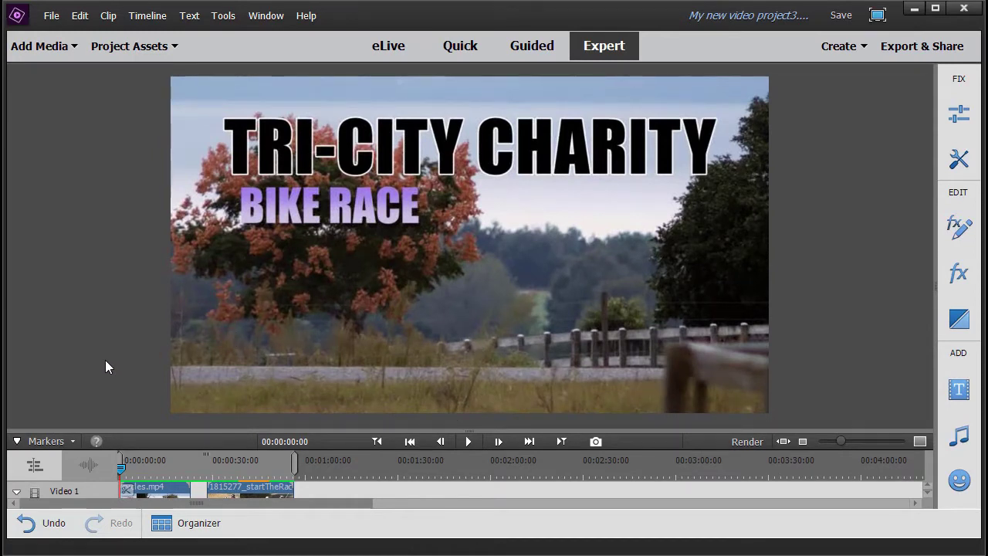
click(470, 441)
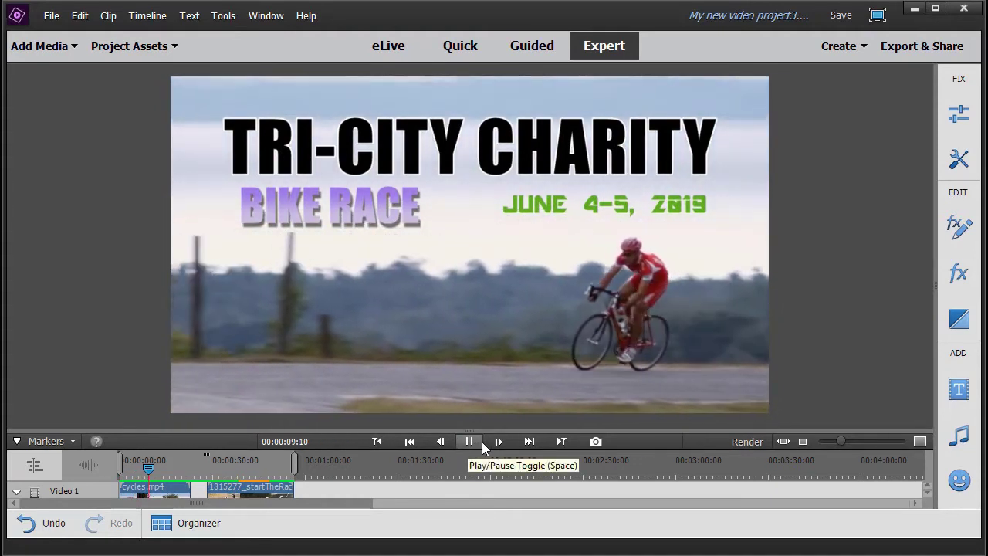
Play the sequence, pausing at the date title and again at 00:00:24:08 after the fade to black.
click(478, 442)
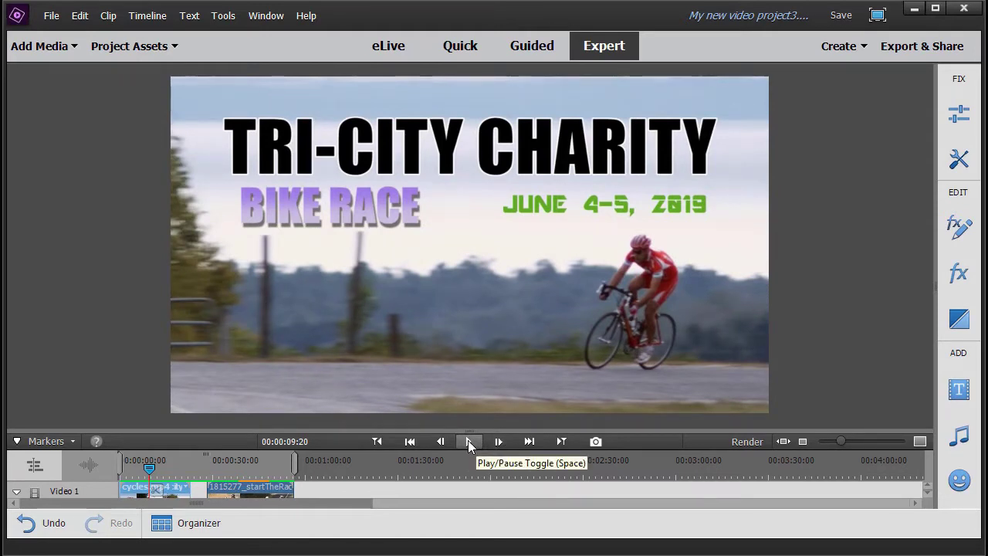
click(468, 440)
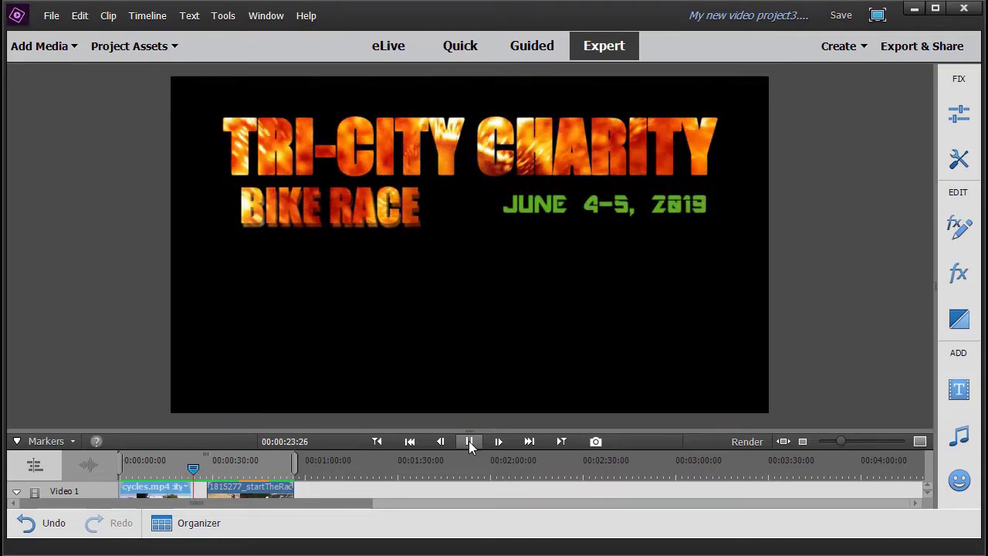
click(469, 440)
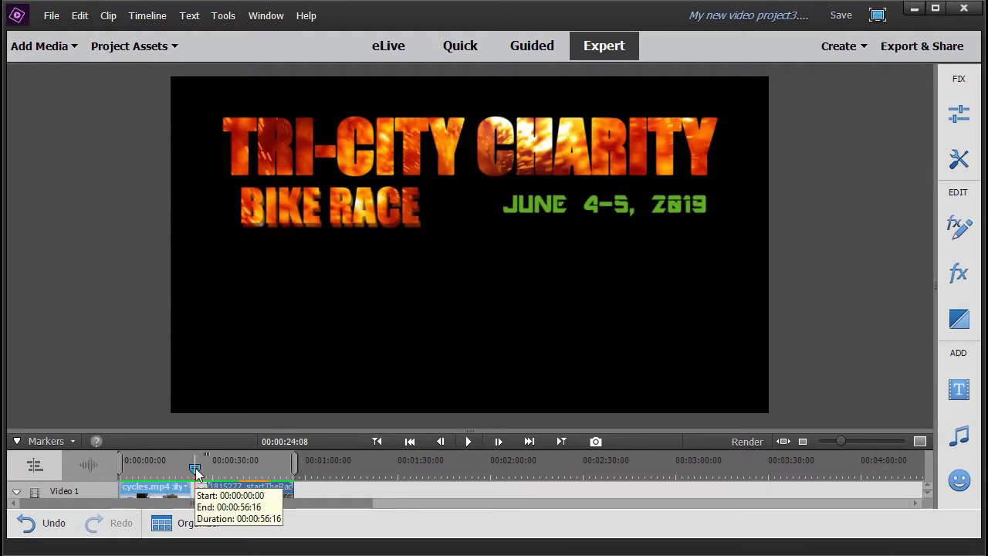
Enlarge the timeline, return the playhead to 00:00:00:00, and scroll through the title tracks.
drag(469, 431, 487, 295)
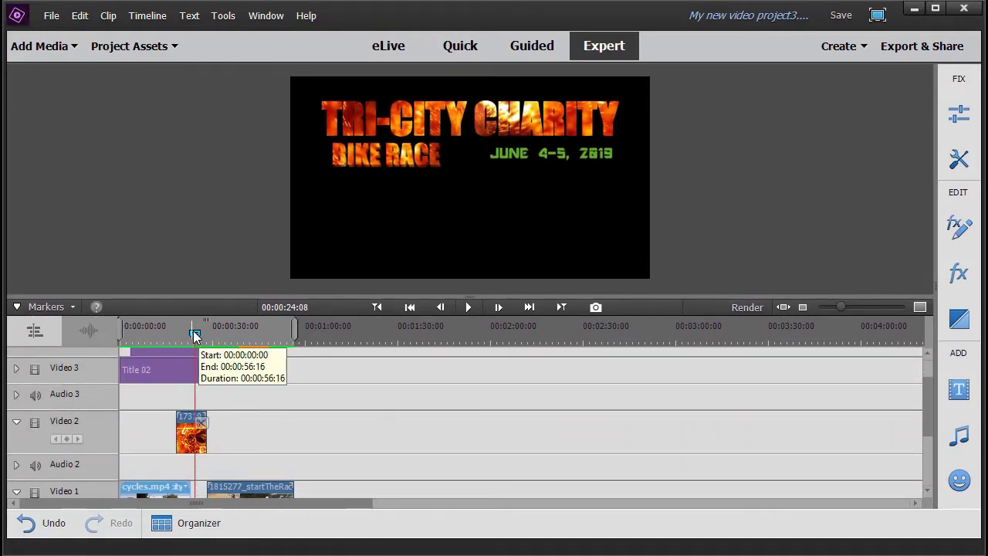
drag(192, 332, 71, 335)
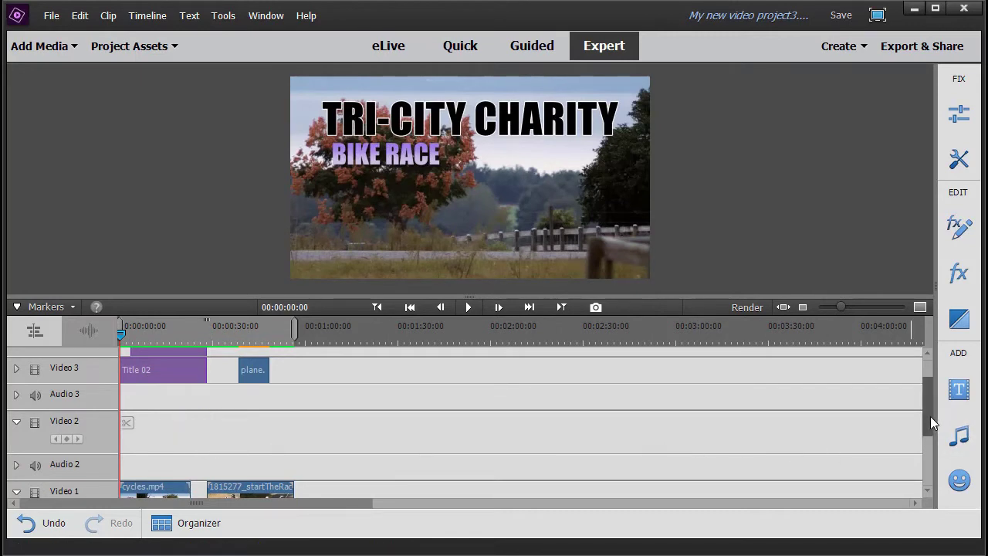
drag(930, 415, 926, 438)
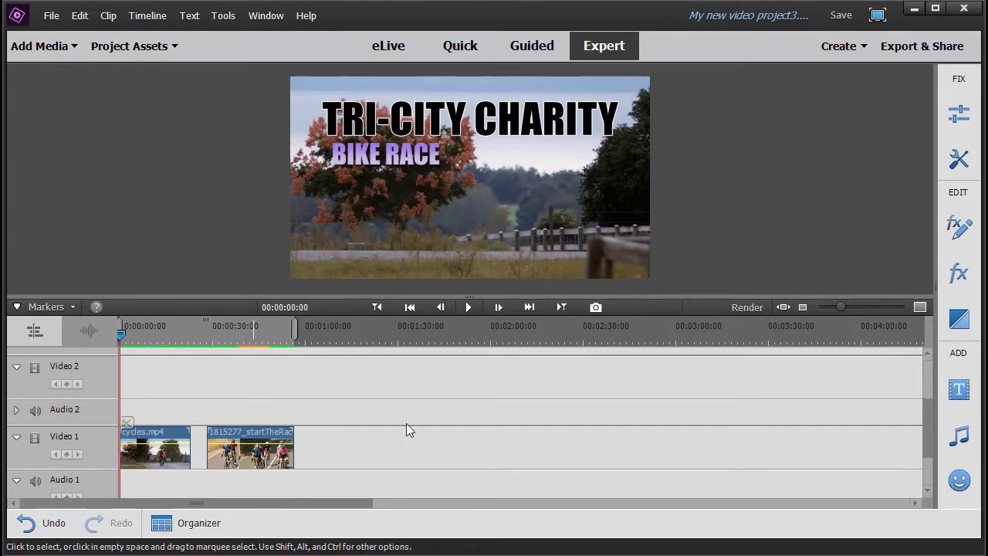
drag(927, 438, 922, 388)
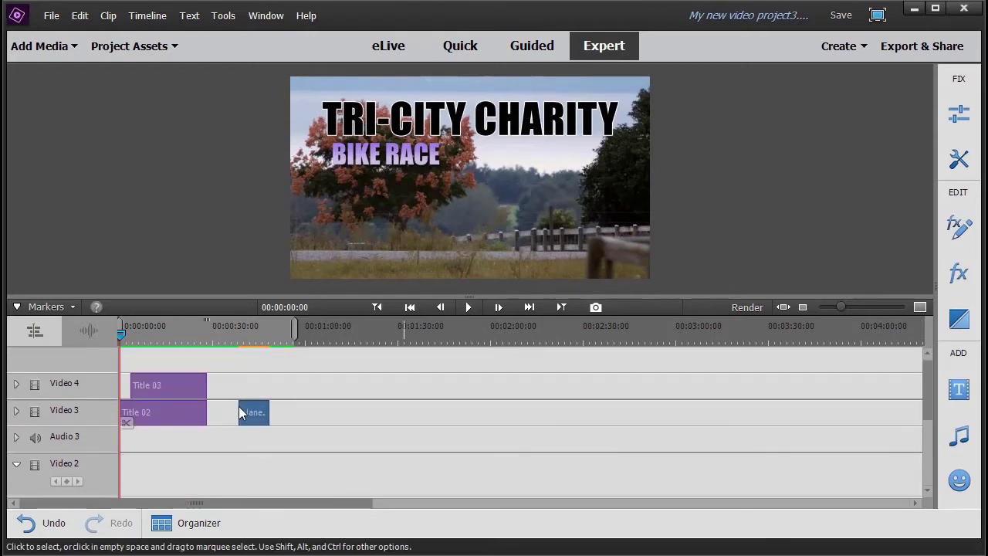
click(157, 412)
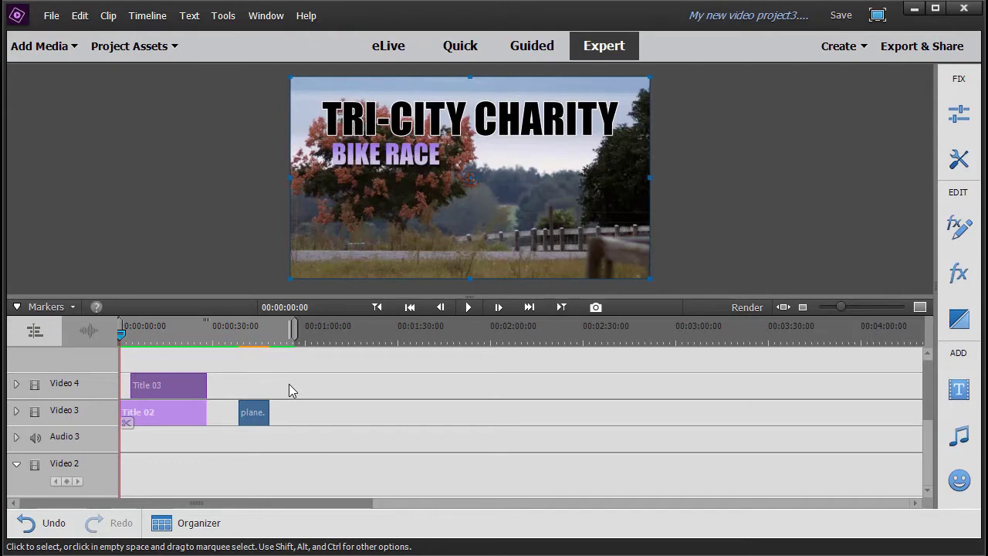
click(185, 379)
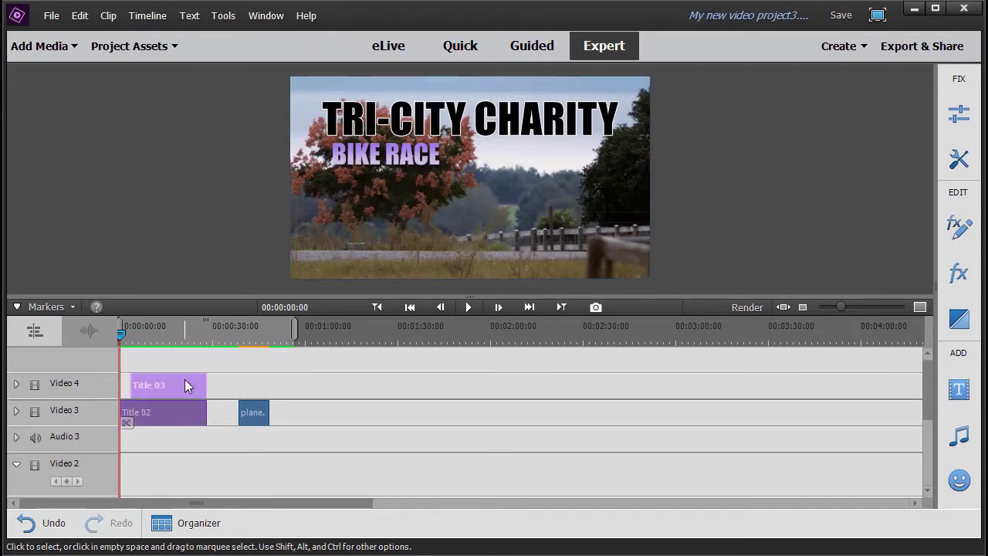
drag(121, 337, 154, 337)
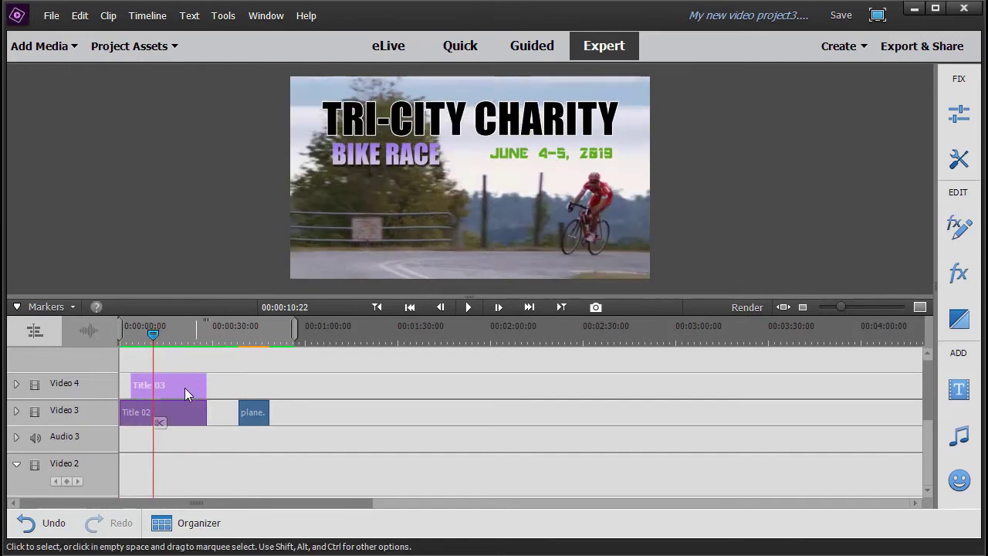
drag(153, 329, 108, 334)
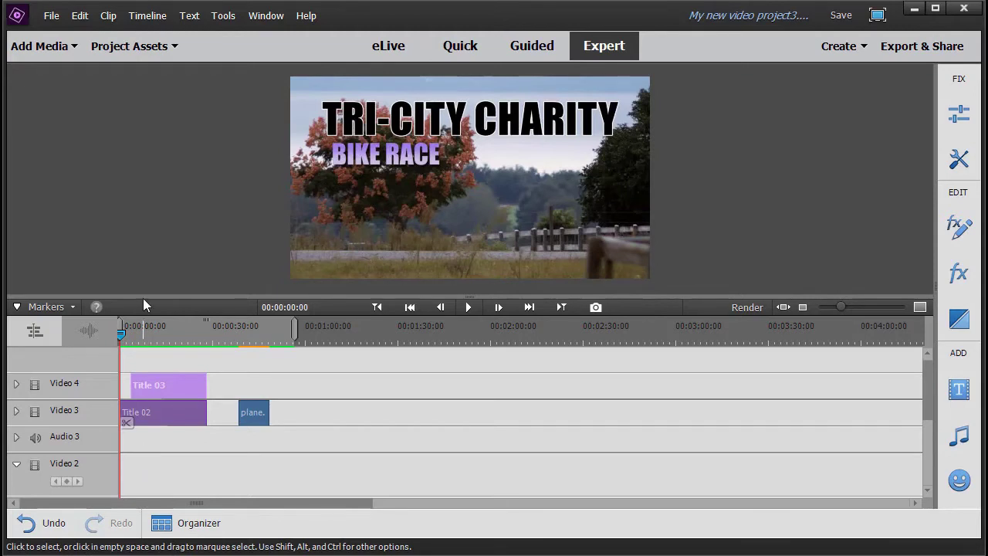
Place the 1731998 fire clip on Video 2 at 00:00:00:00 and preview the titles over it.
click(132, 50)
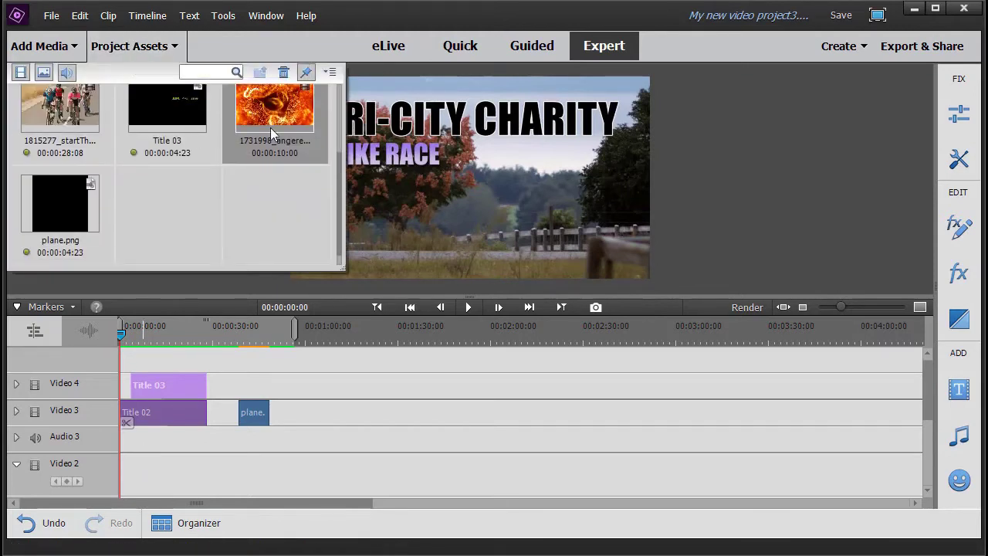
drag(284, 110, 133, 484)
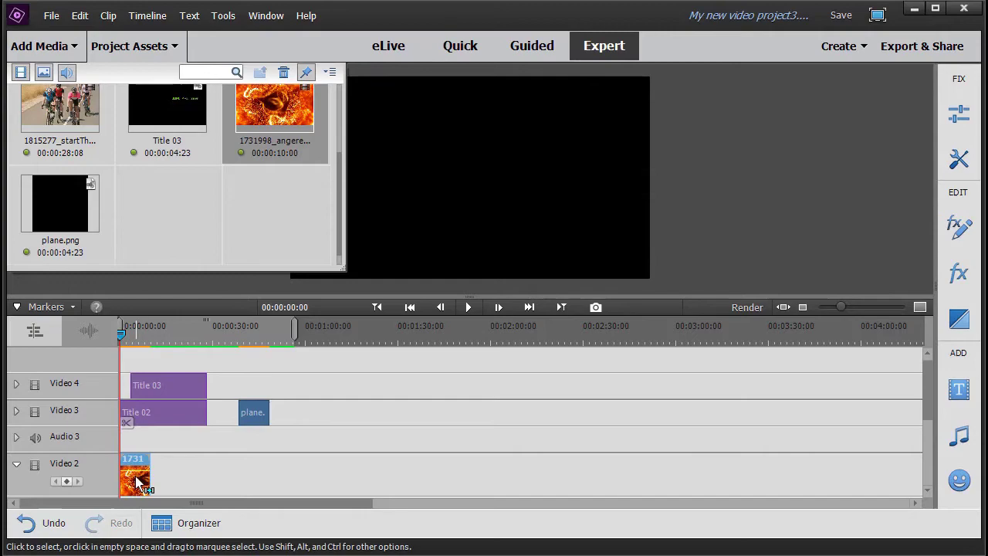
click(149, 48)
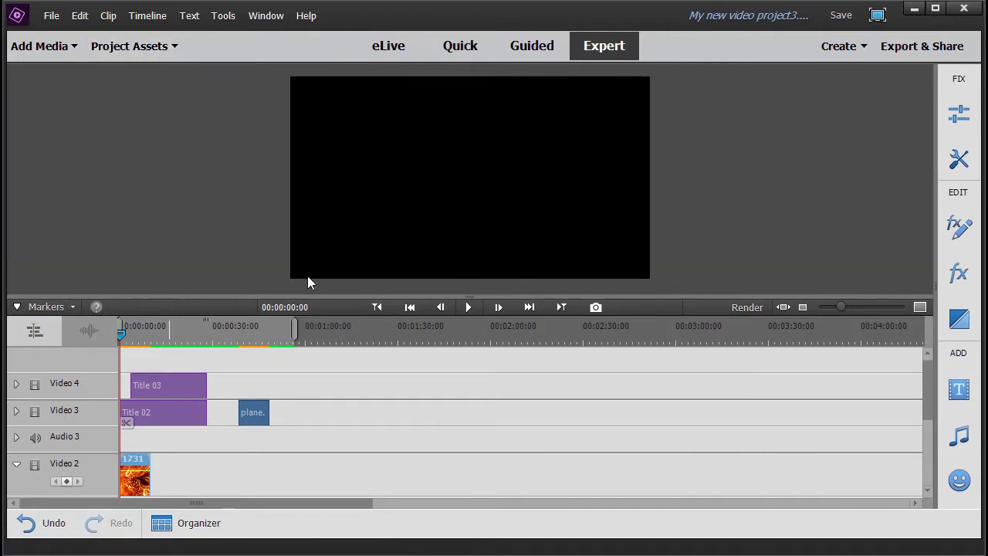
click(471, 307)
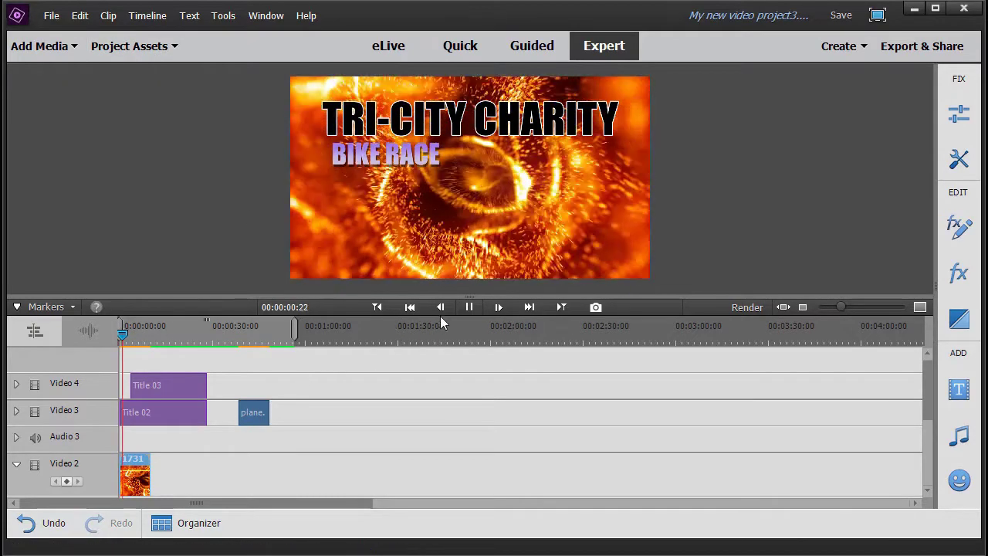
click(470, 308)
drag(923, 396, 907, 434)
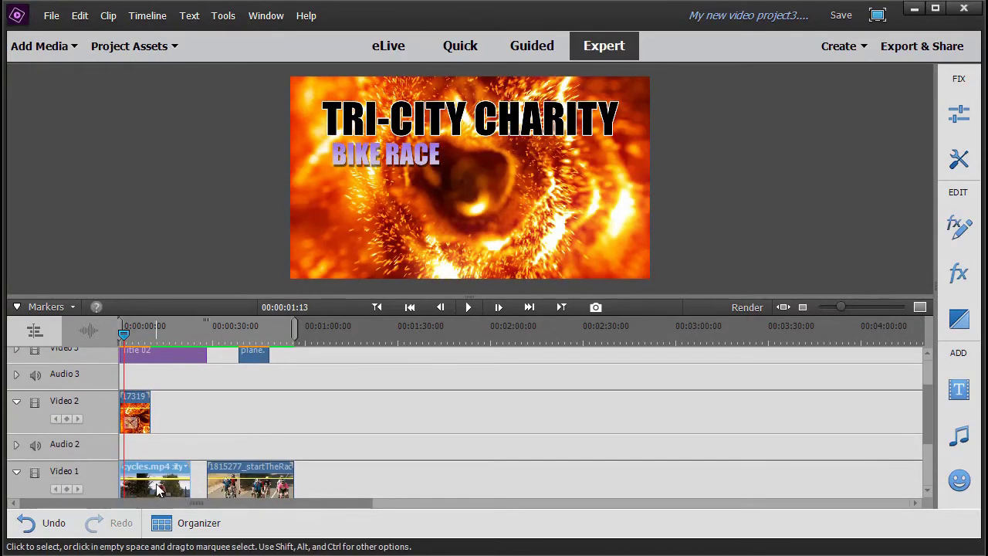
Enlarge the Monitor preview of the titles over the fire footage and bring up the Effects panel.
drag(929, 405, 930, 343)
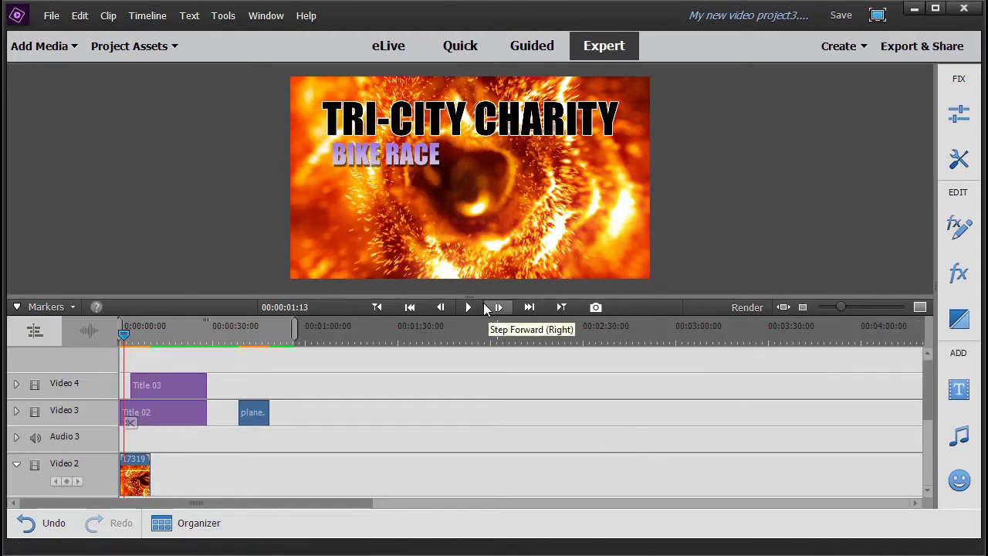
drag(469, 296, 469, 342)
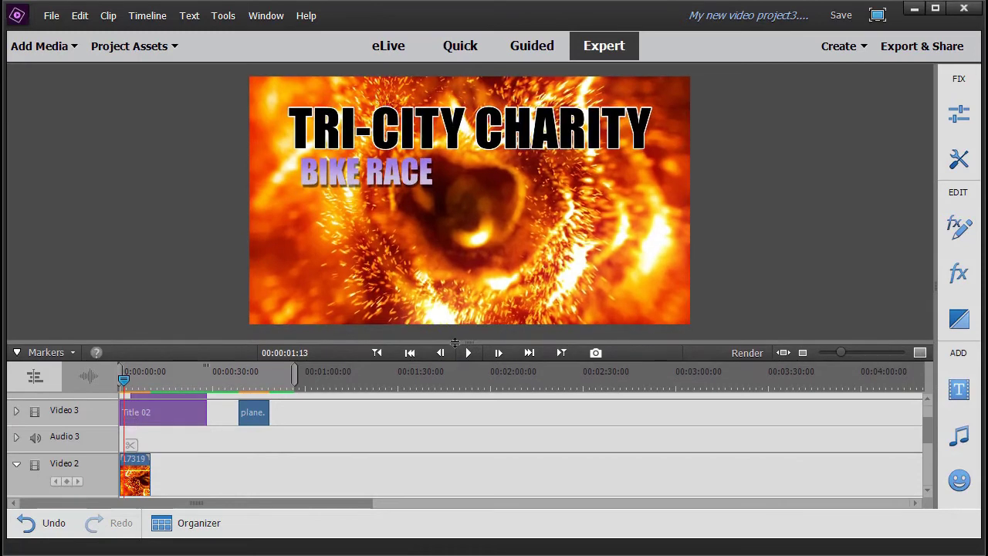
click(960, 275)
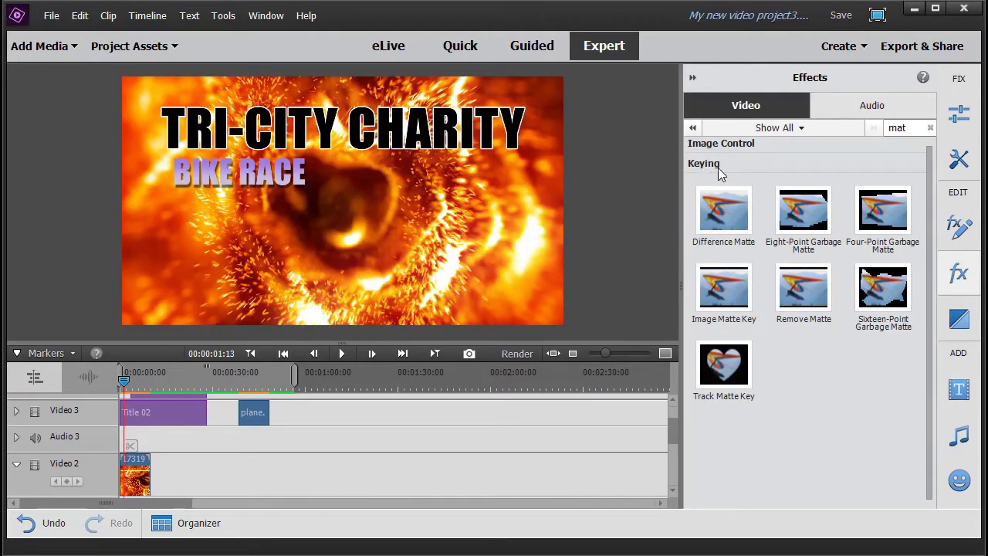
Apply Track Matte Key to the Video 2 fire clip with Matte set to Video 3.
drag(723, 370, 135, 484)
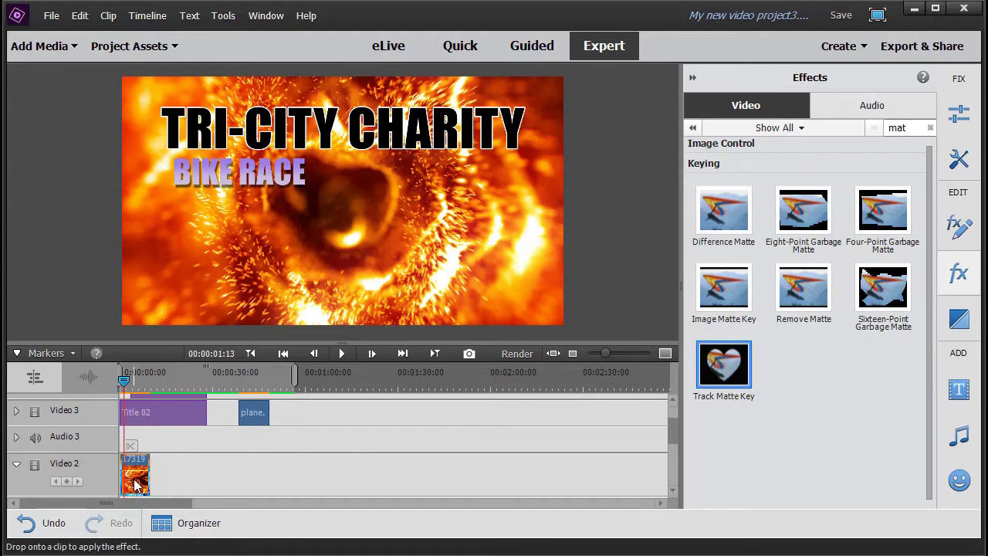
drag(135, 485, 137, 485)
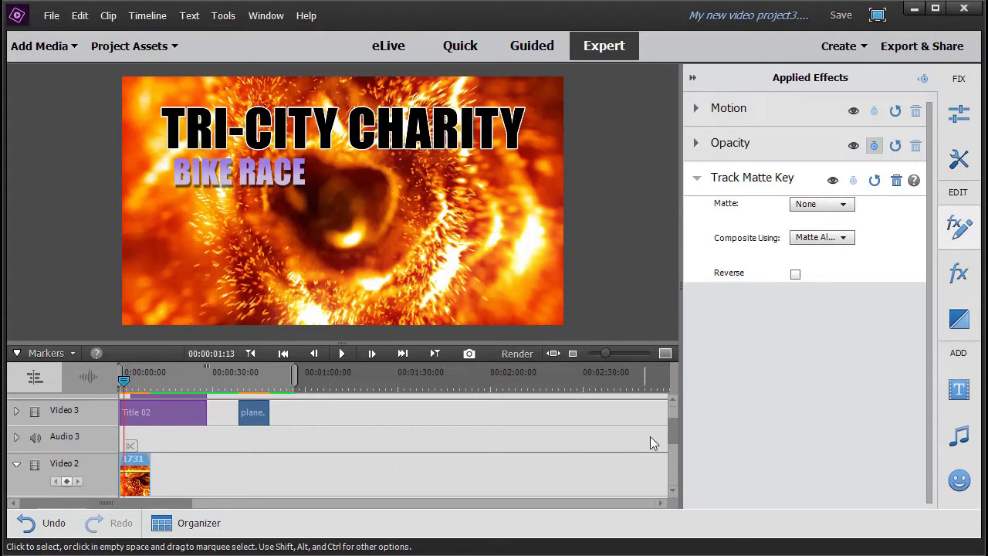
drag(673, 434, 669, 448)
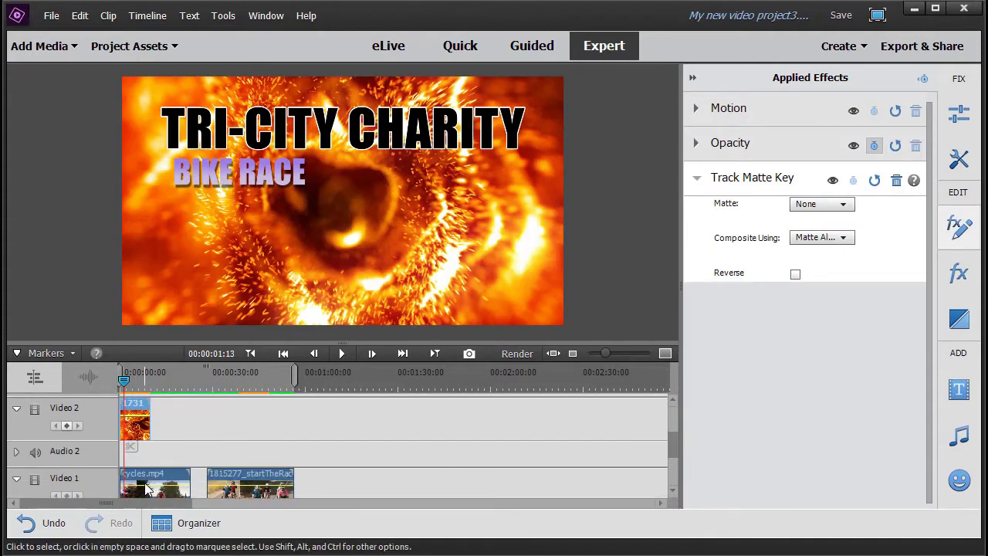
mouse_move(672, 440)
mouse_down()
mouse_move(670, 419)
mouse_move(670, 434)
mouse_up()
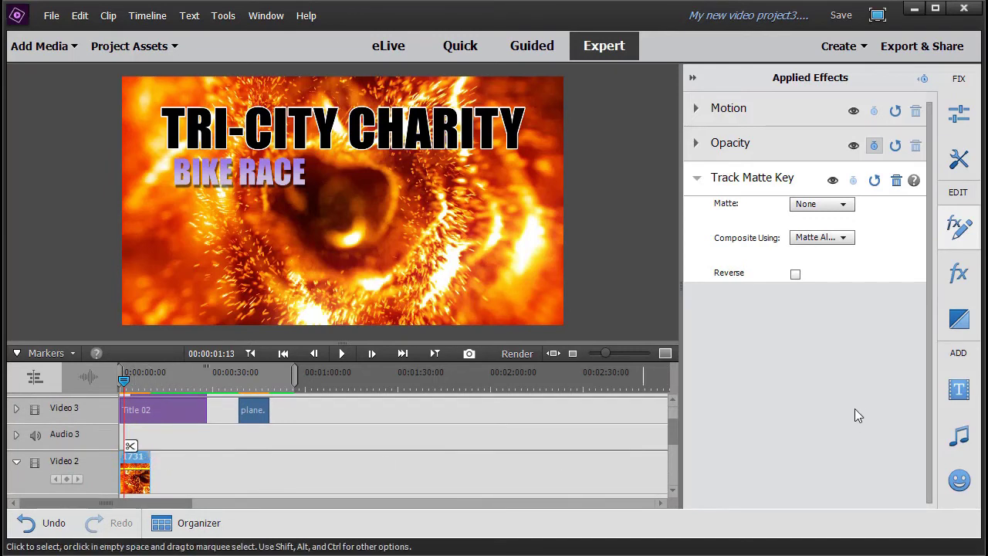
click(844, 204)
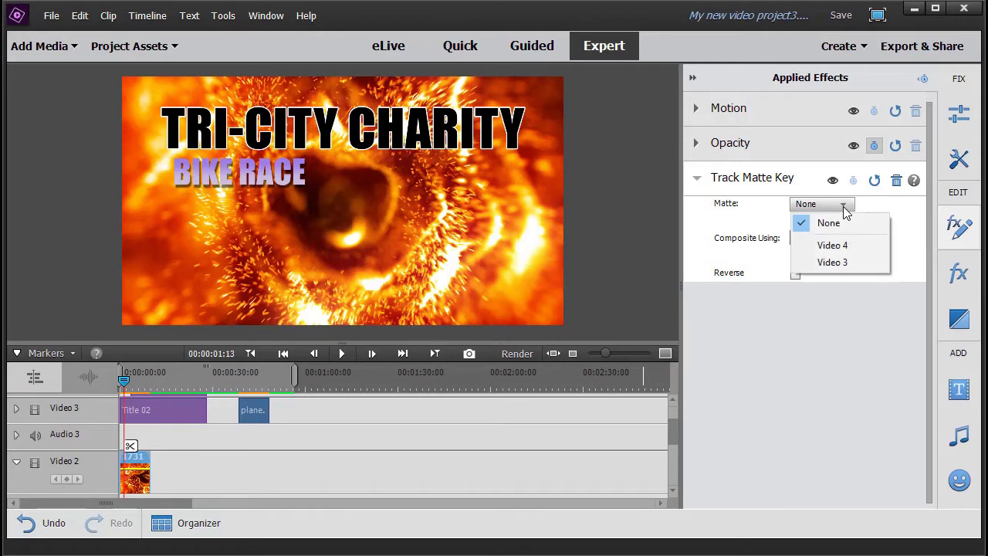
click(834, 263)
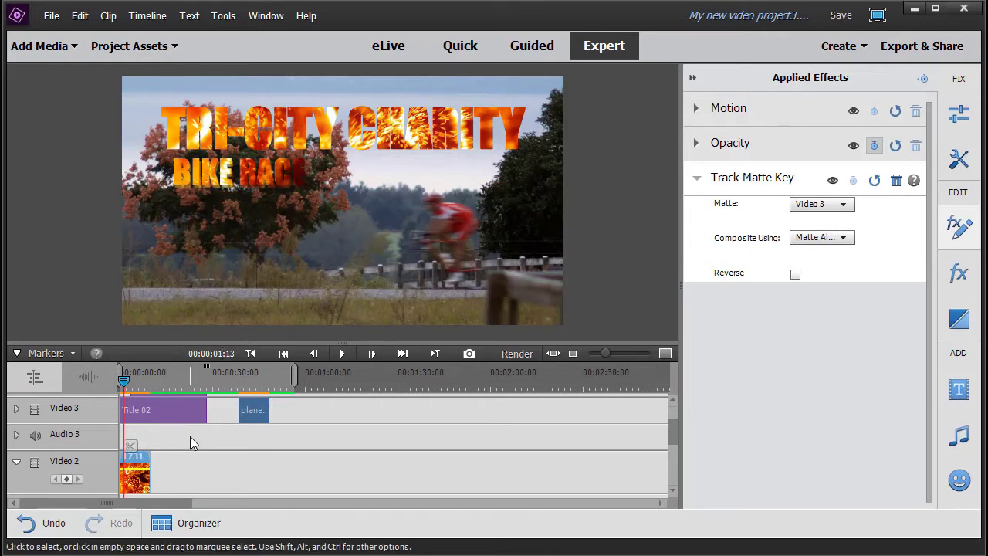
click(121, 378)
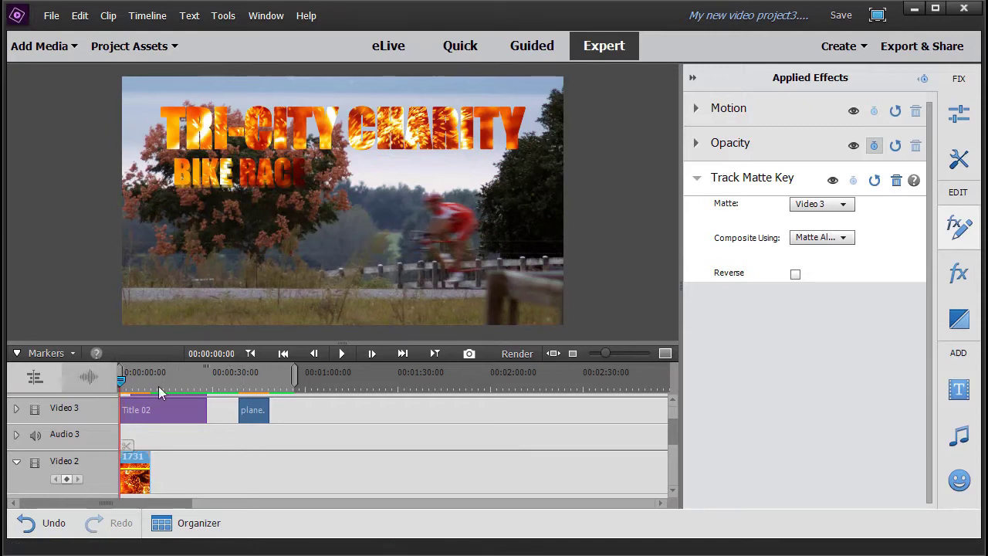
click(342, 352)
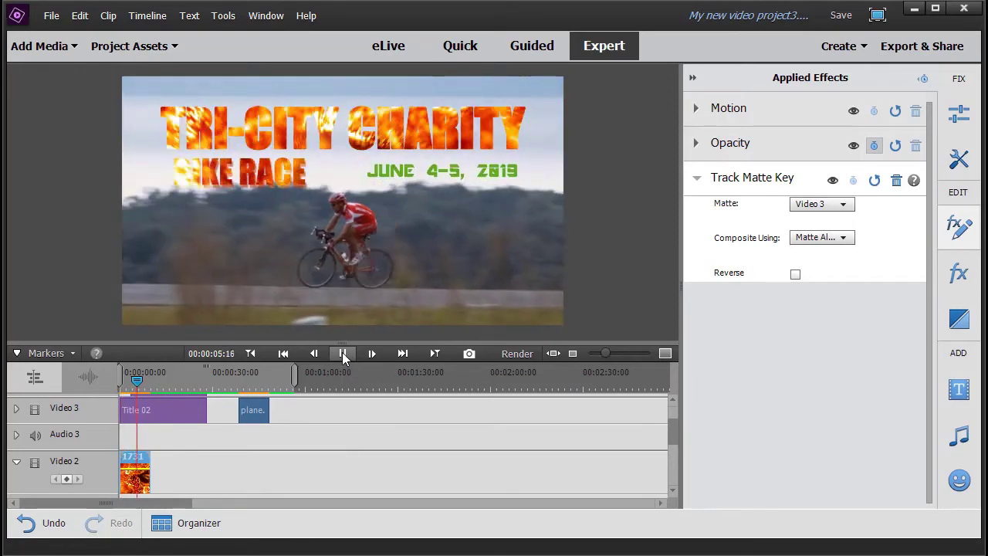
click(342, 353)
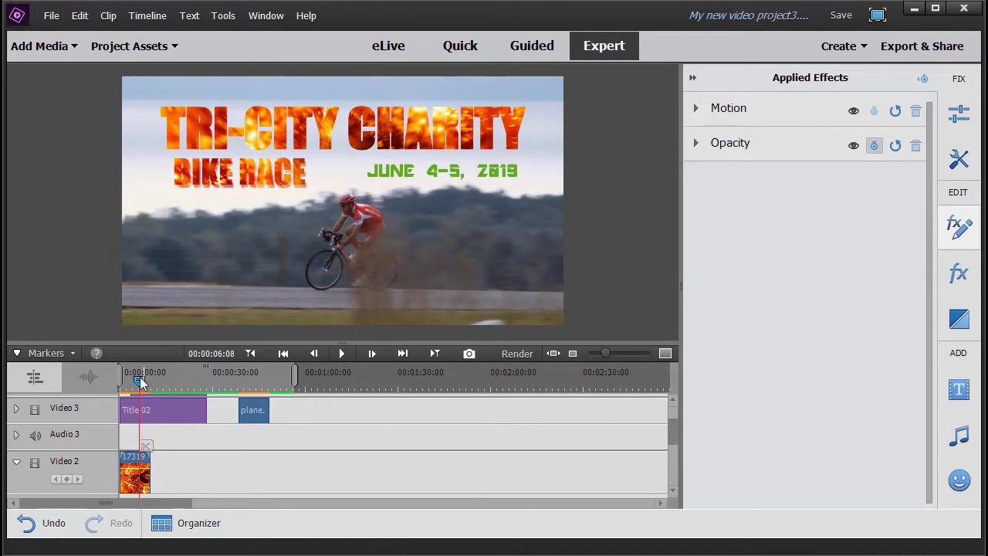
Move the playhead to 00:00:35:07 in the cyclists footage and open Project Assets.
drag(139, 379, 227, 387)
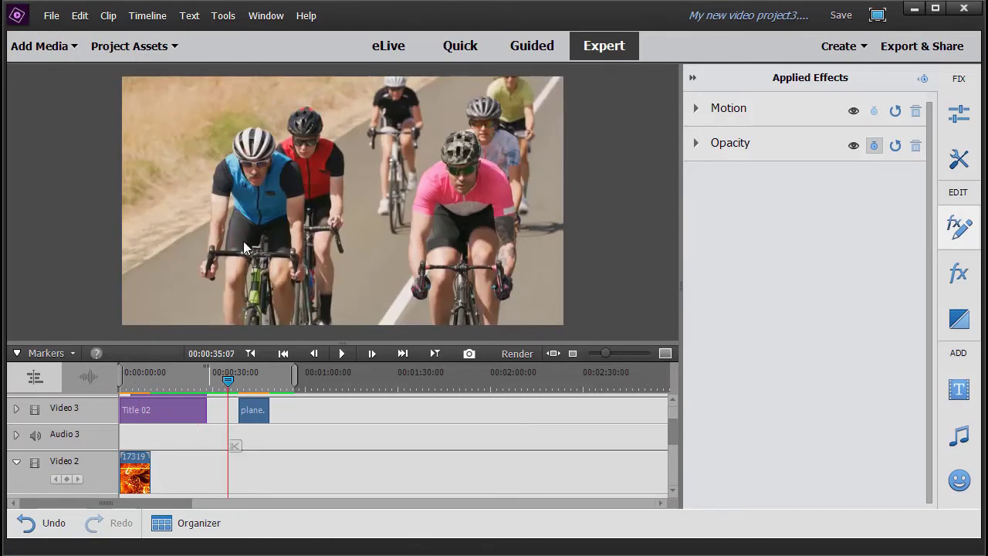
drag(679, 446, 683, 403)
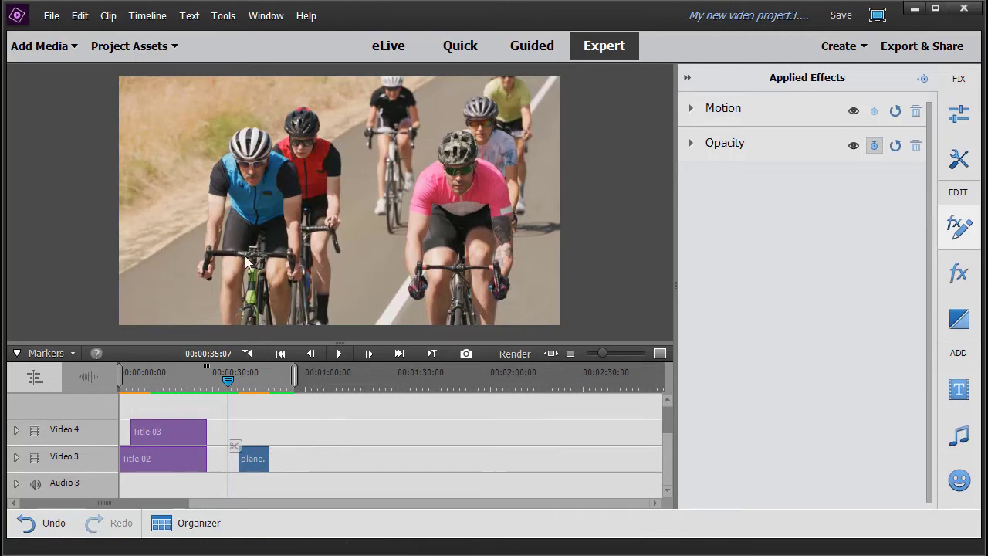
click(100, 48)
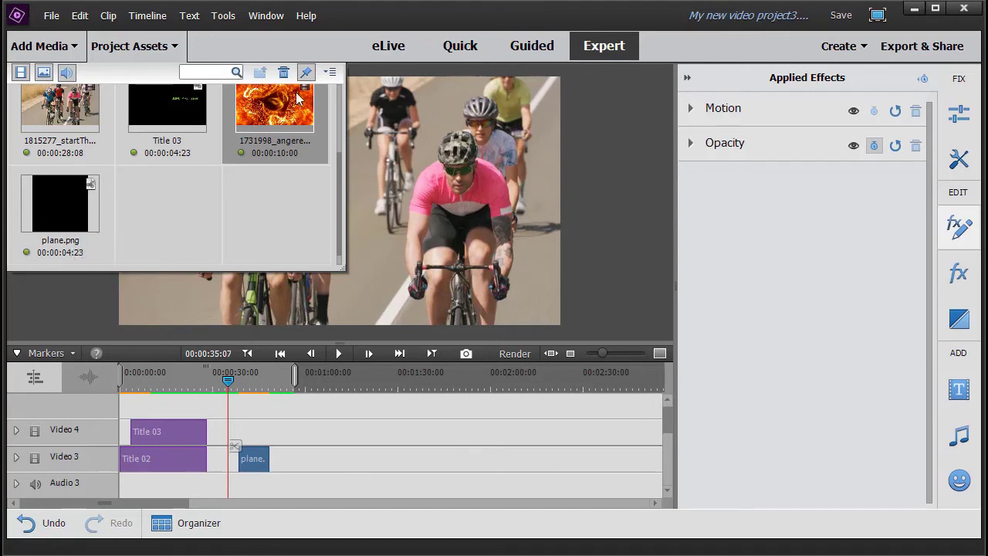
Close Project Assets and save the project with Ctrl+S.
click(135, 51)
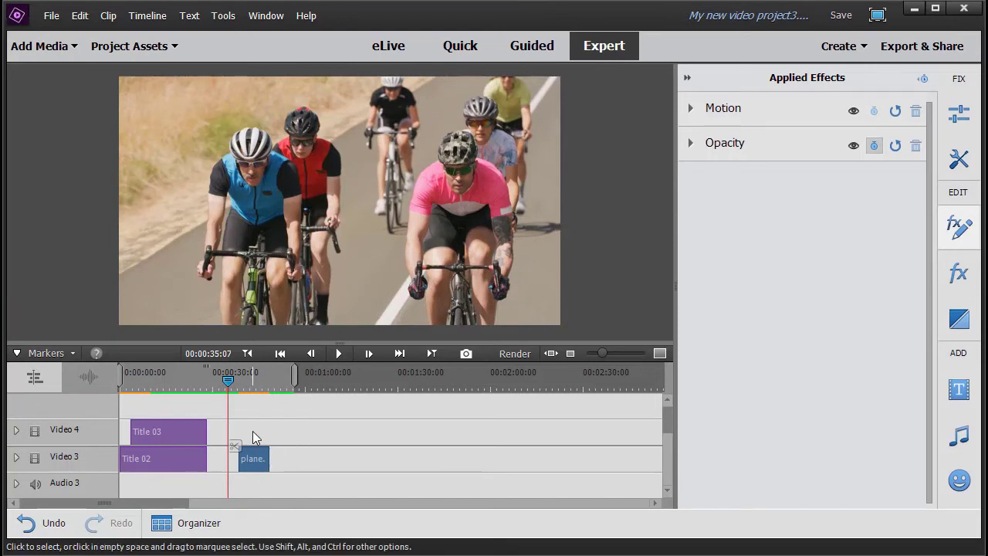
drag(665, 424, 673, 440)
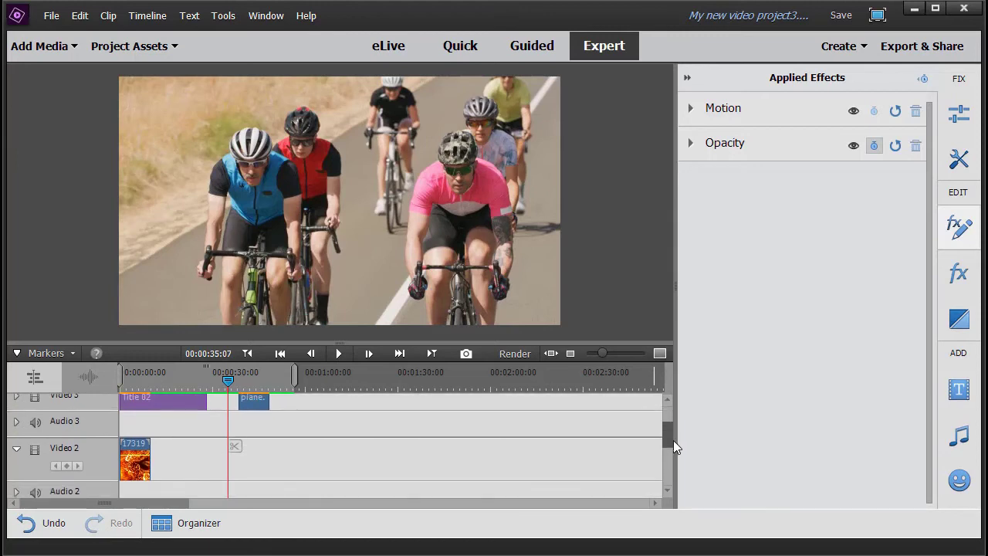
key(ctrl+s)
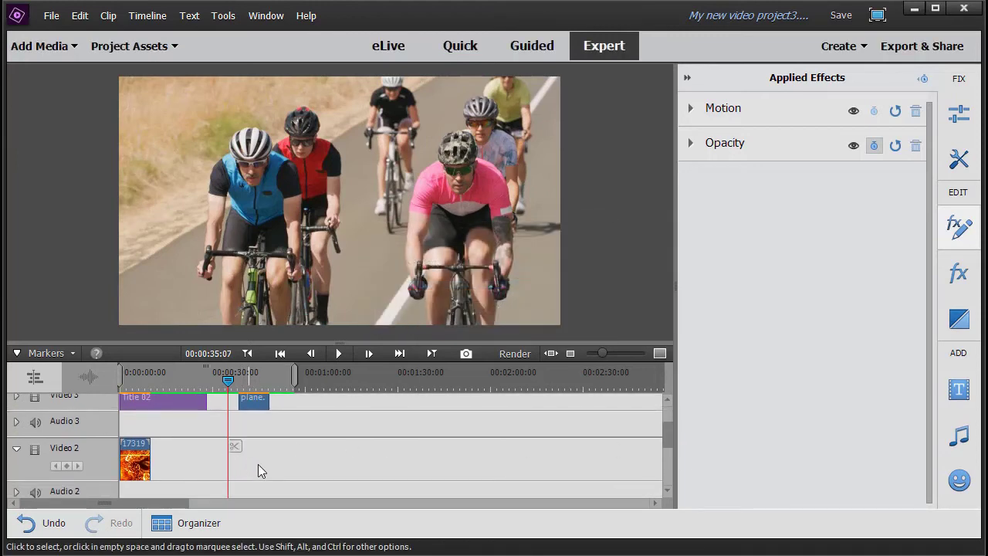
Place a second 1731998 fire clip on Video 2 under plane.png, starting at 00:00:38:12.
click(131, 45)
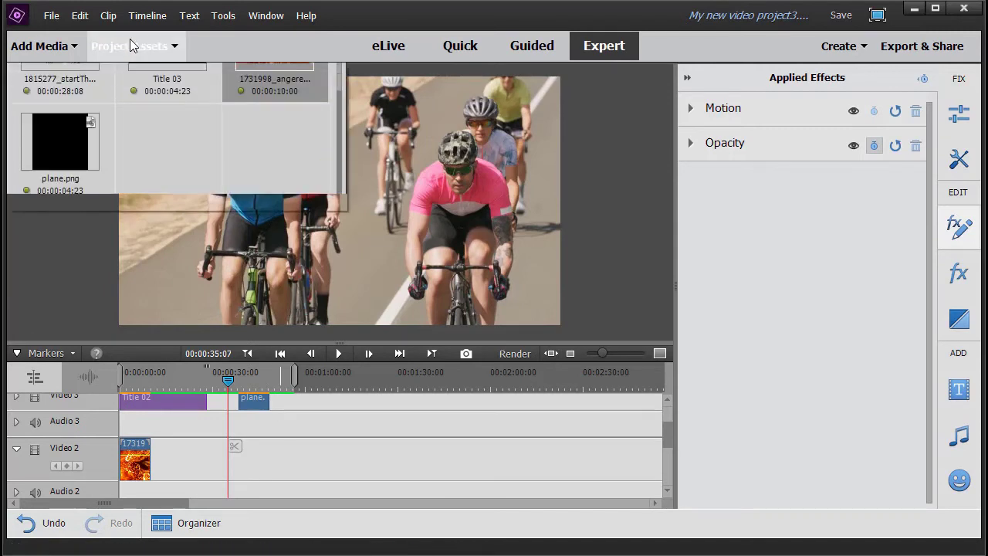
drag(278, 112, 241, 456)
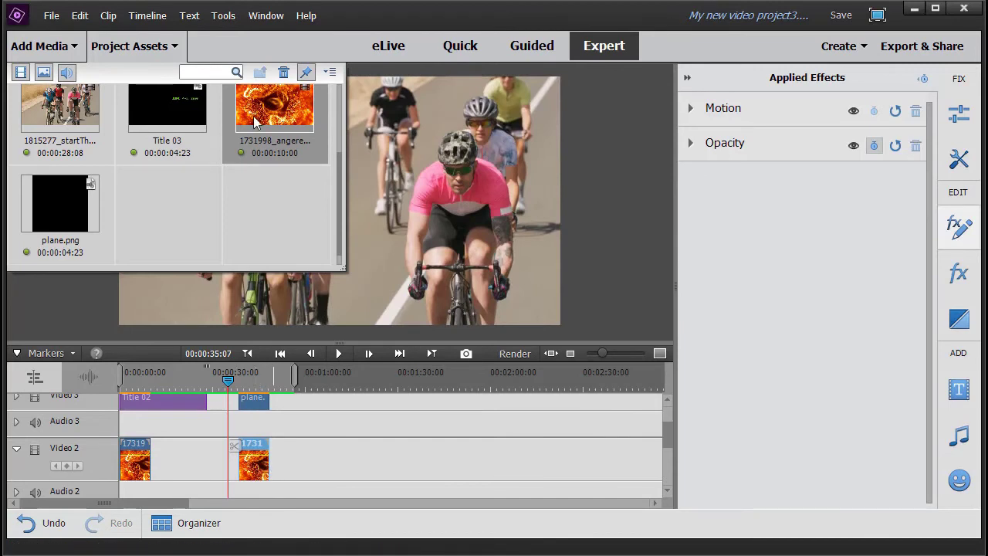
click(129, 46)
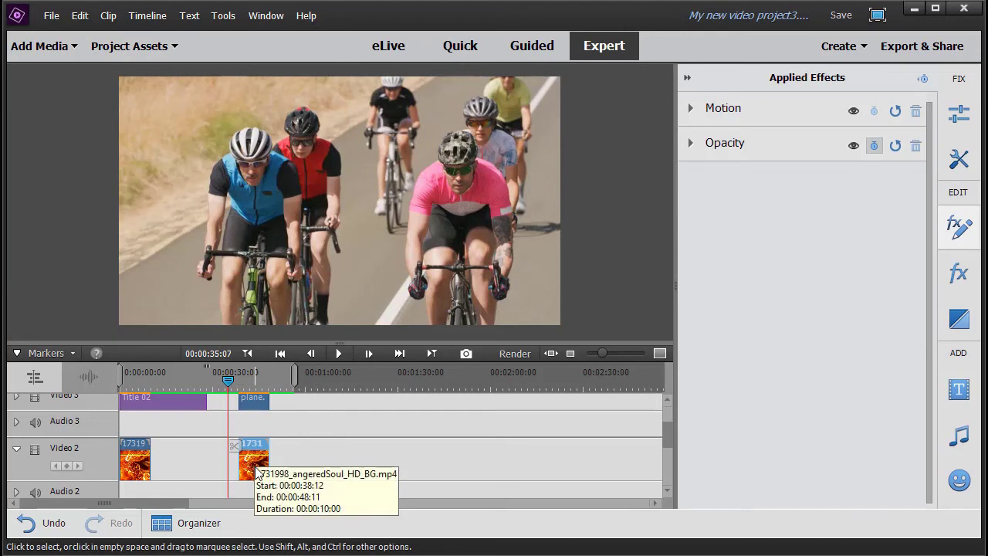
click(960, 275)
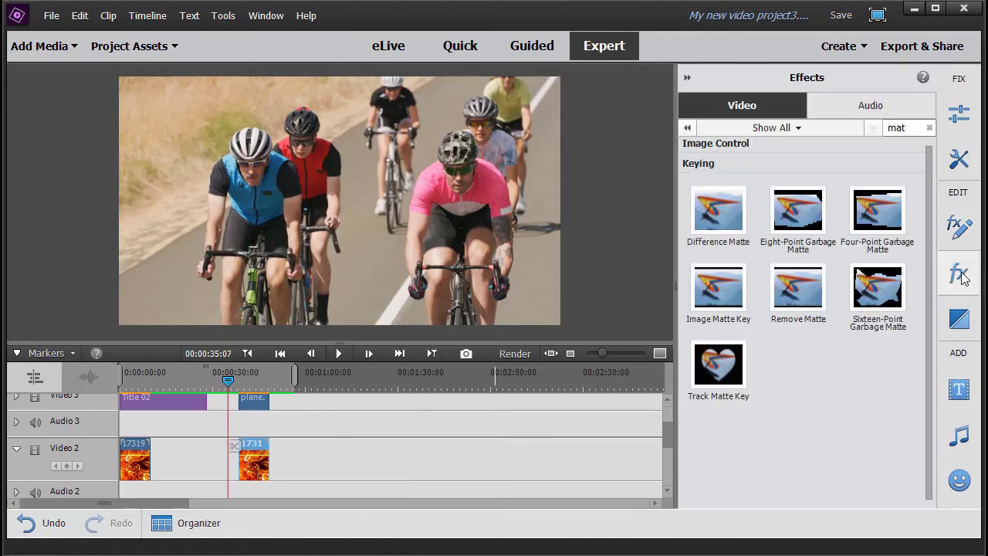
Give the second fire clip Track Matte Key with Matte set to Video 3, then enlarge the monitor.
drag(716, 363, 257, 464)
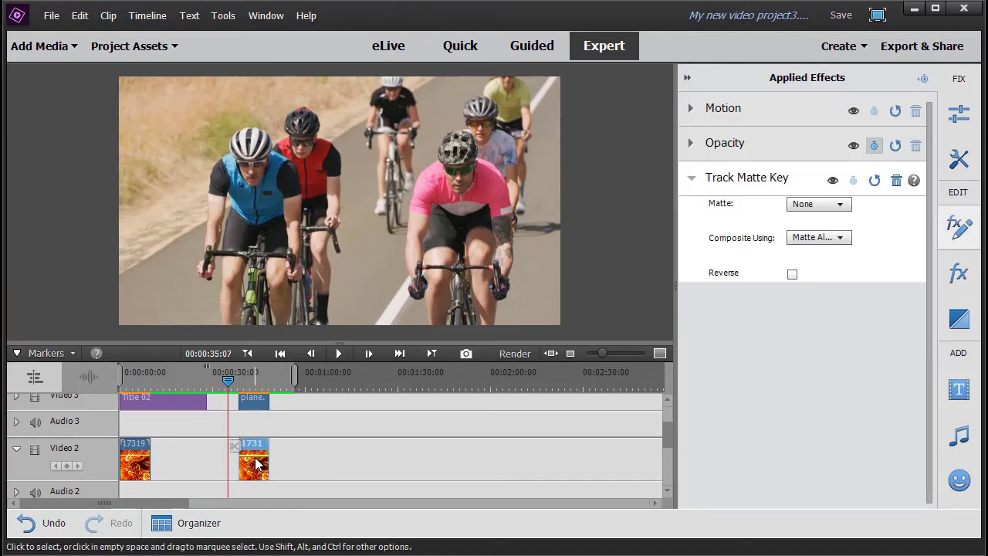
click(844, 205)
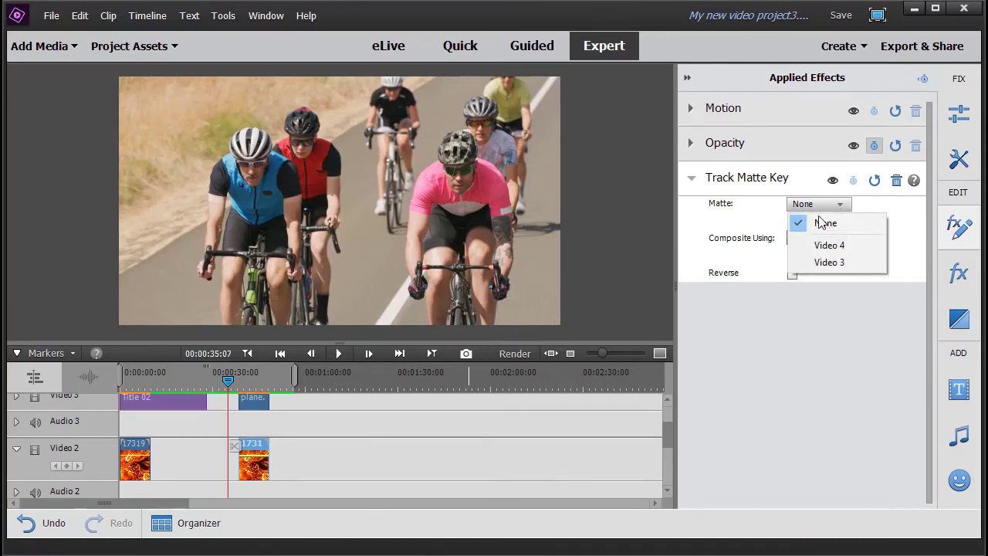
click(828, 263)
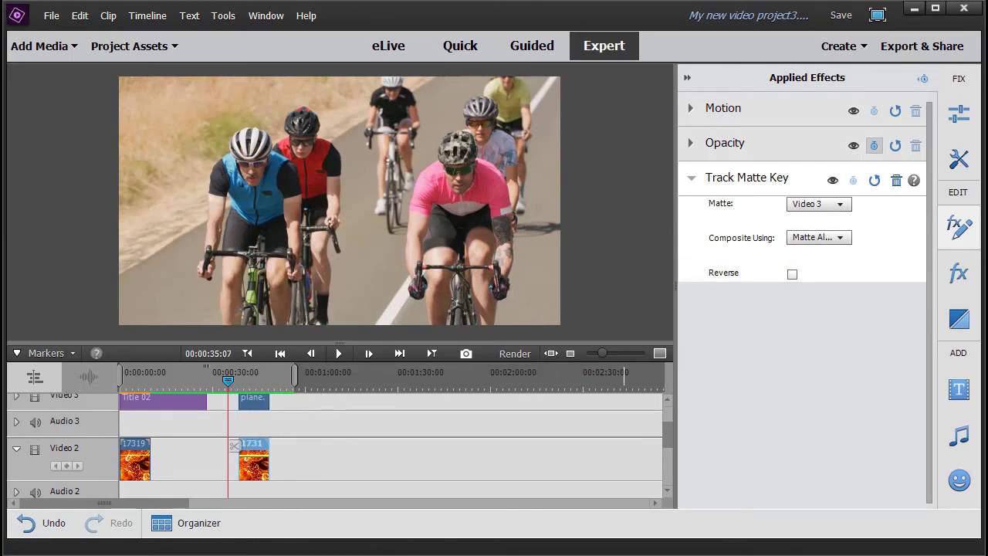
click(231, 447)
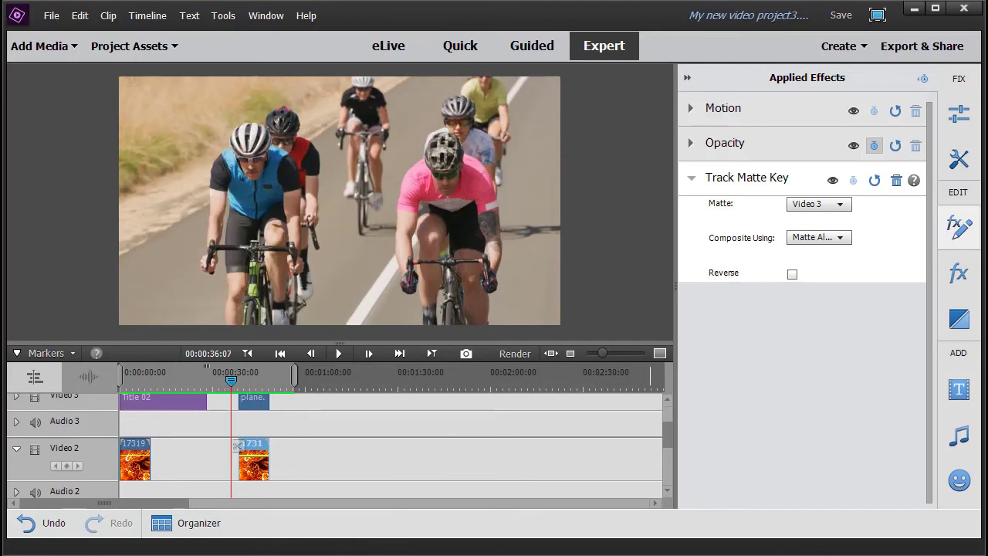
click(687, 77)
drag(470, 344, 461, 395)
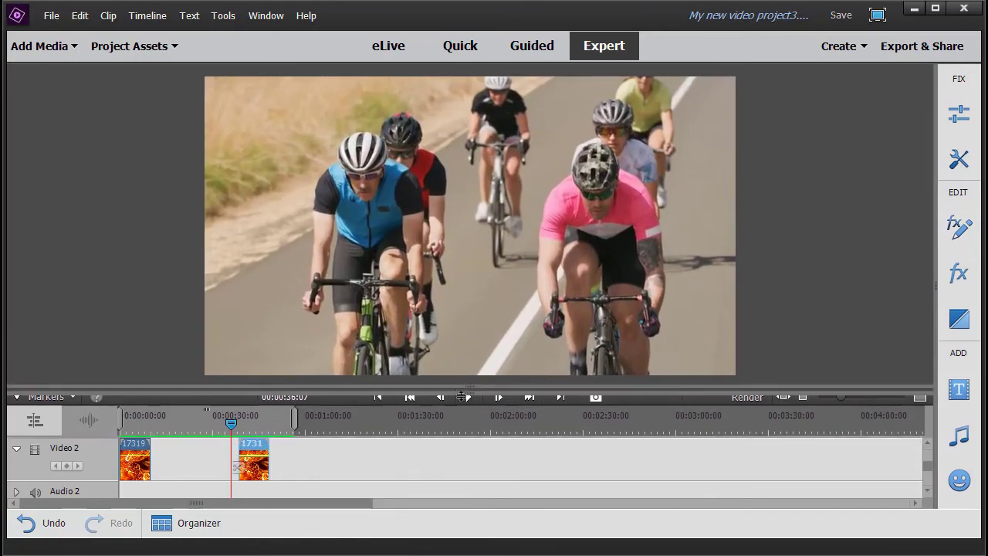
click(470, 405)
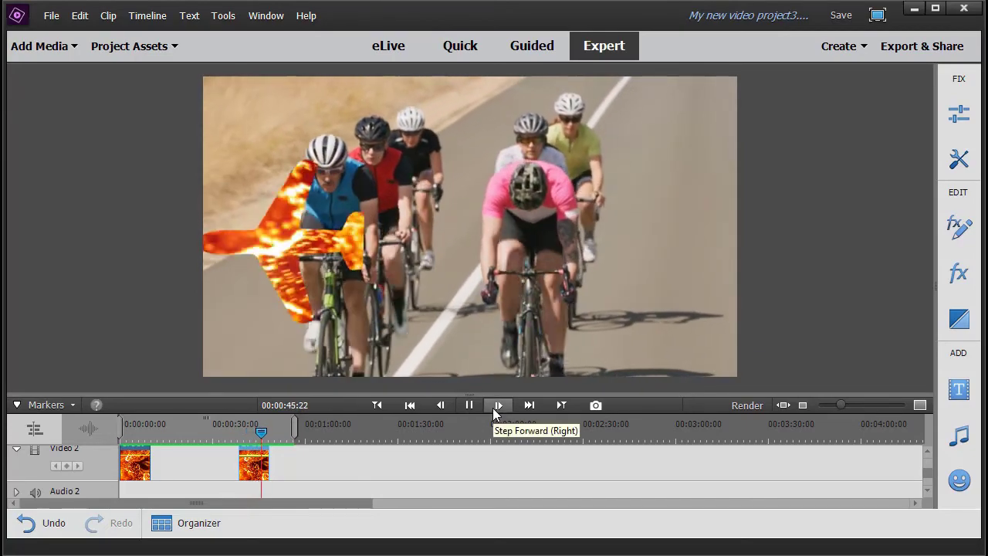
key(space)
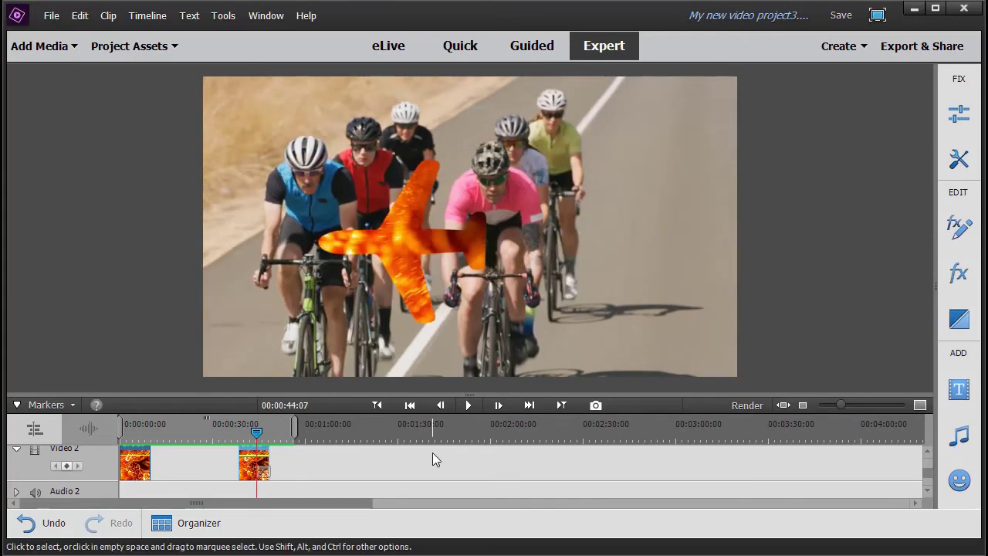
click(929, 453)
click(928, 452)
click(929, 453)
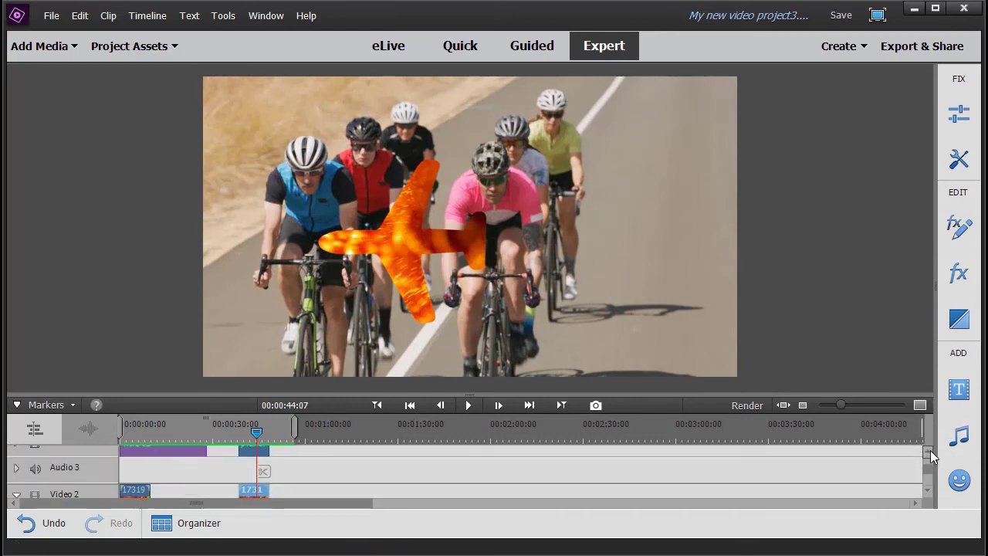
click(928, 452)
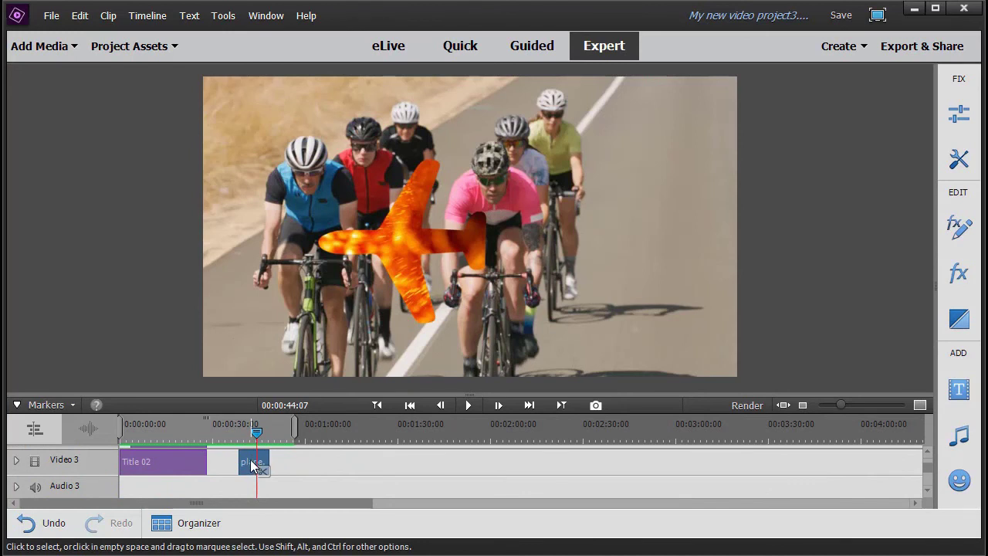